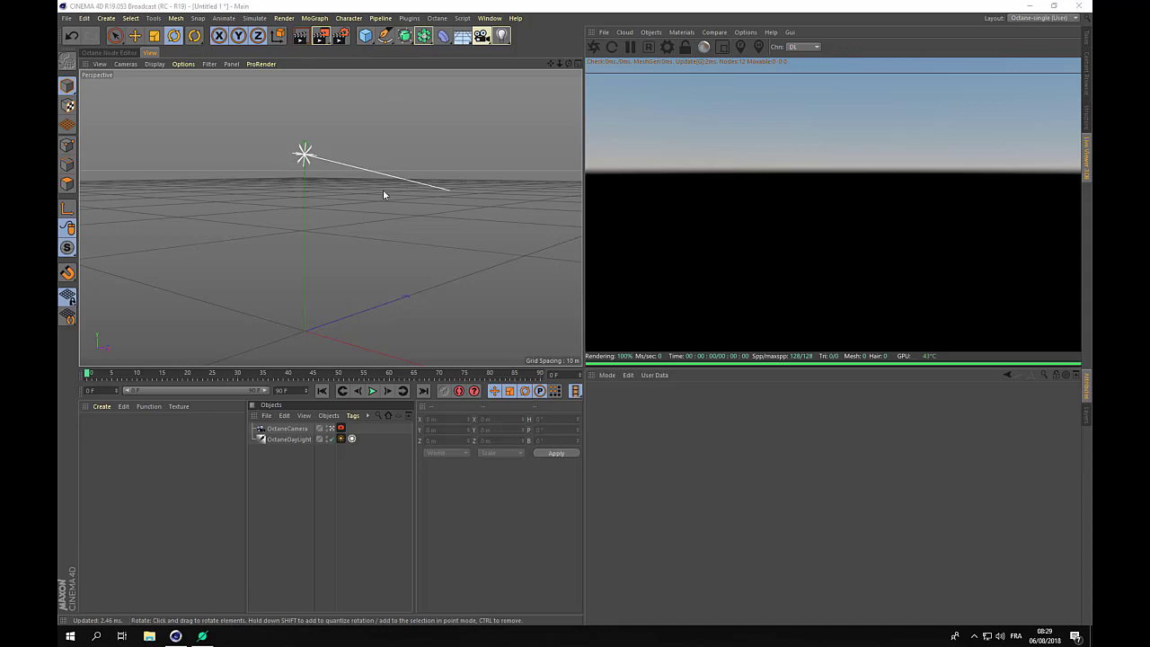
# Add a Plane primitive sized 50 m width by 50 m height and view it across the ground.
pyautogui.click(367, 36)
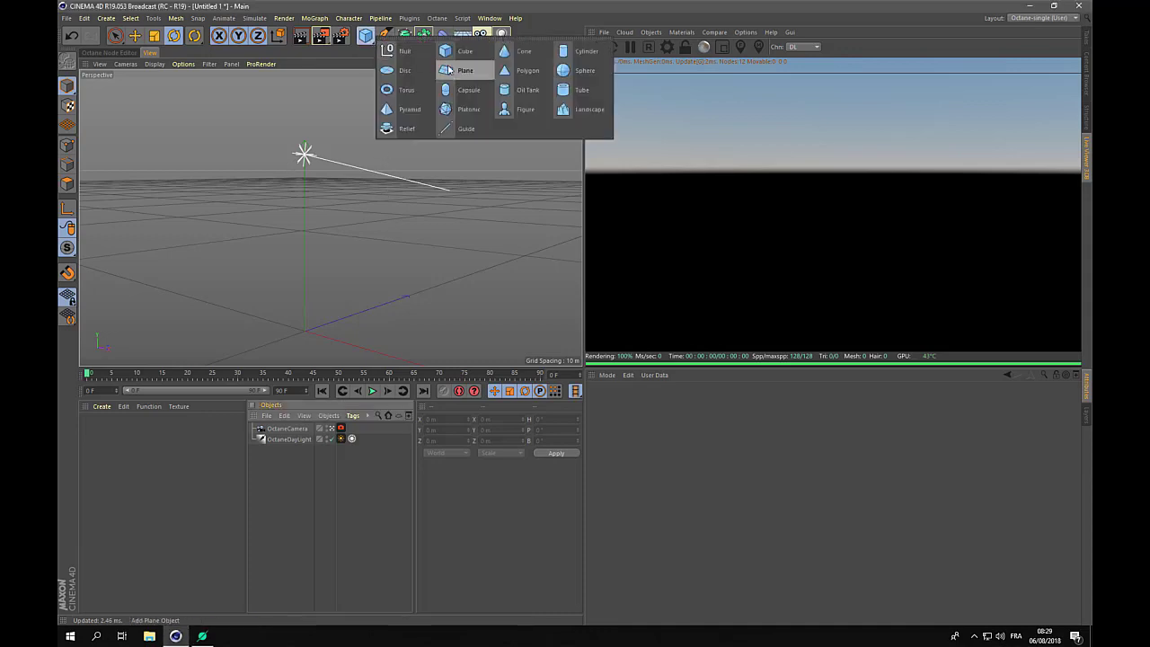
pyautogui.click(465, 70)
pyautogui.click(718, 472)
pyautogui.press('Tab')
pyautogui.write('50')
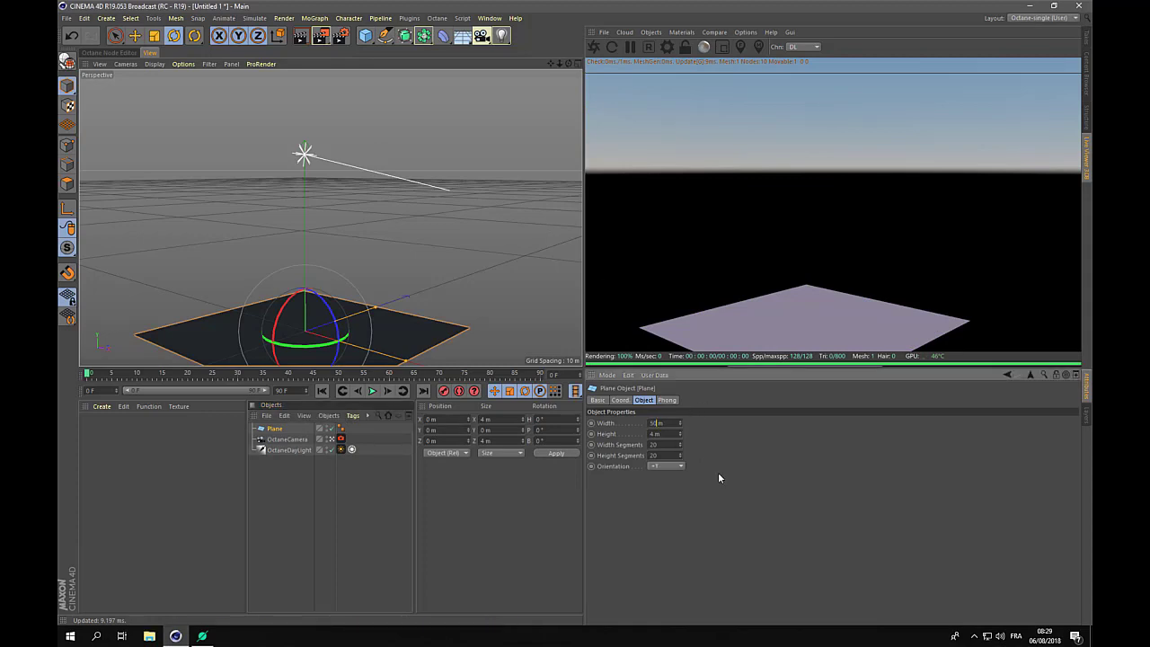
pyautogui.write('50')
pyautogui.press('Return')
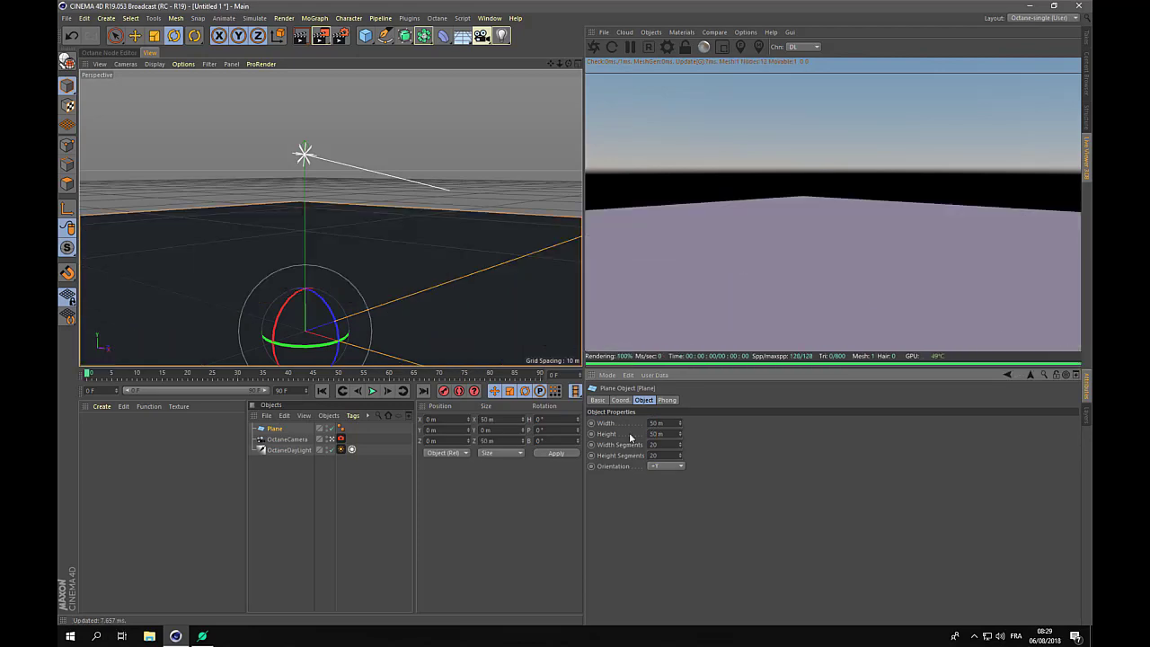
pyautogui.keyDown('alt'); pyautogui.moveTo(575, 327); pyautogui.dragTo(520, 231); pyautogui.keyUp('alt')
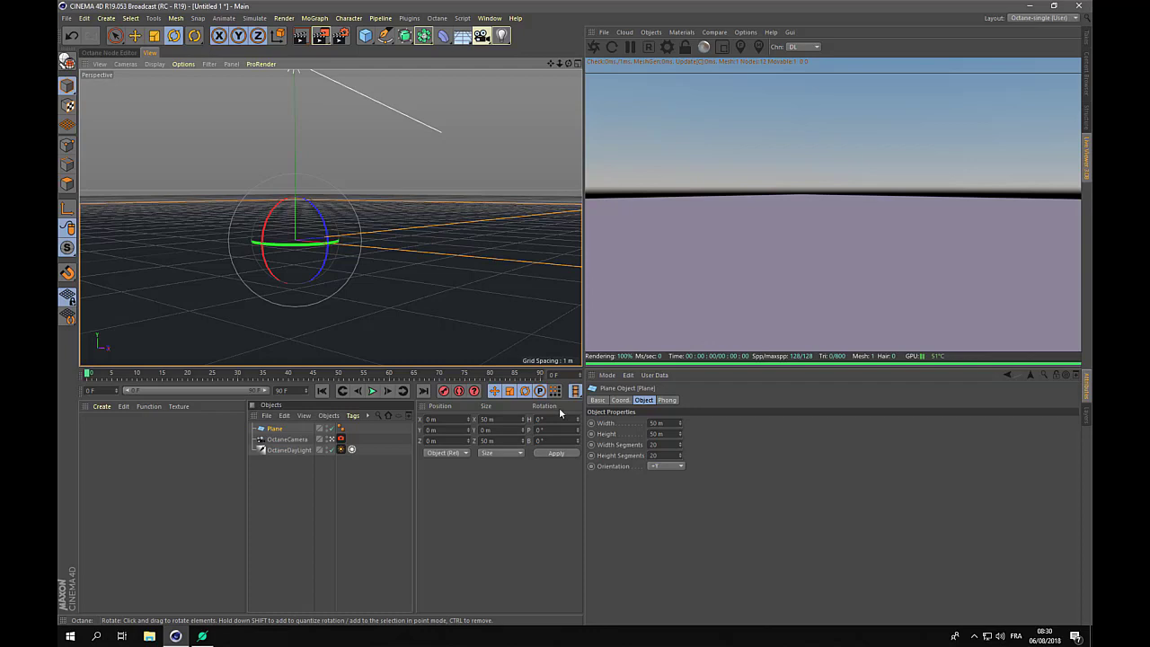
# Give the plane 400 width segments and 400 height segments.
pyautogui.doubleClick(666, 444)
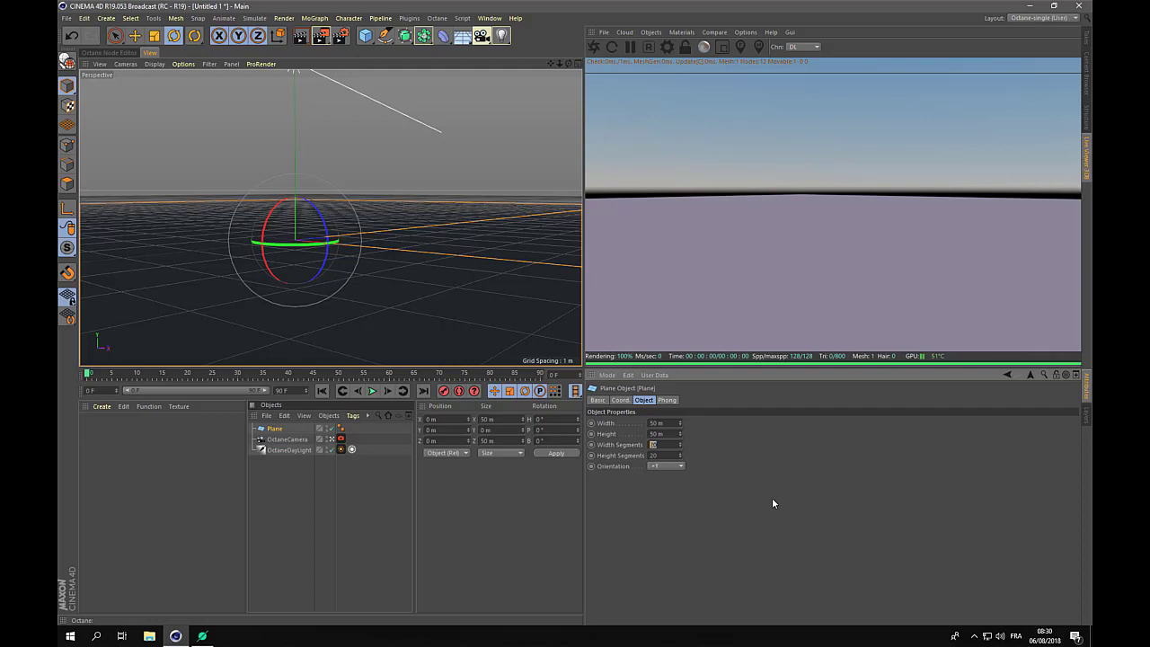
pyautogui.write('400')
pyautogui.press('Tab')
pyautogui.write('400')
pyautogui.press('Return')
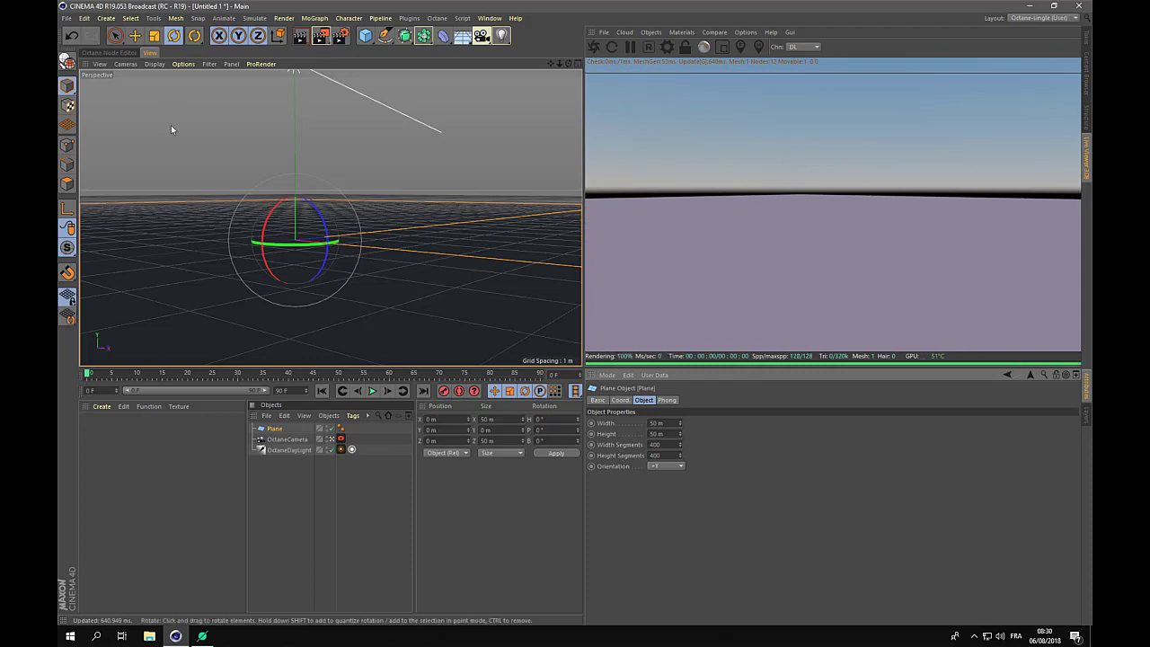
# Switch the viewport display to Gouraud Shading (Lines).
pyautogui.click(154, 64)
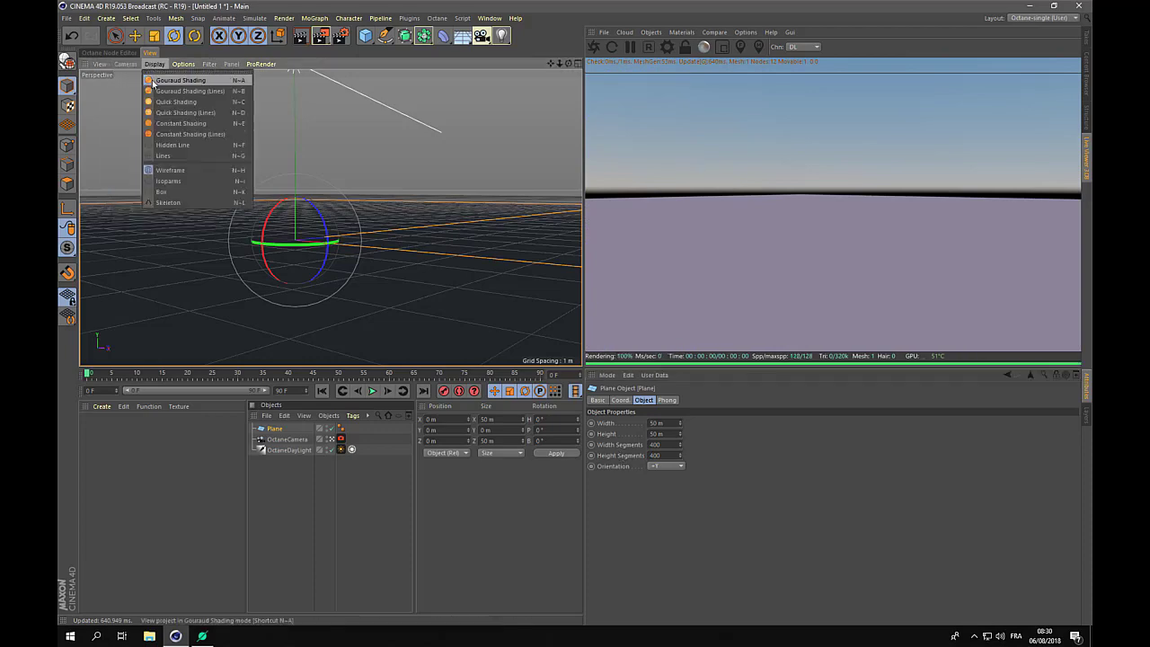
pyautogui.click(159, 92)
pyautogui.moveTo(429, 262)
pyautogui.keyDown('alt'); pyautogui.mouseDown()
pyautogui.moveTo(435, 288)
pyautogui.moveTo(431, 268)
pyautogui.mouseUp(); pyautogui.keyUp('alt')
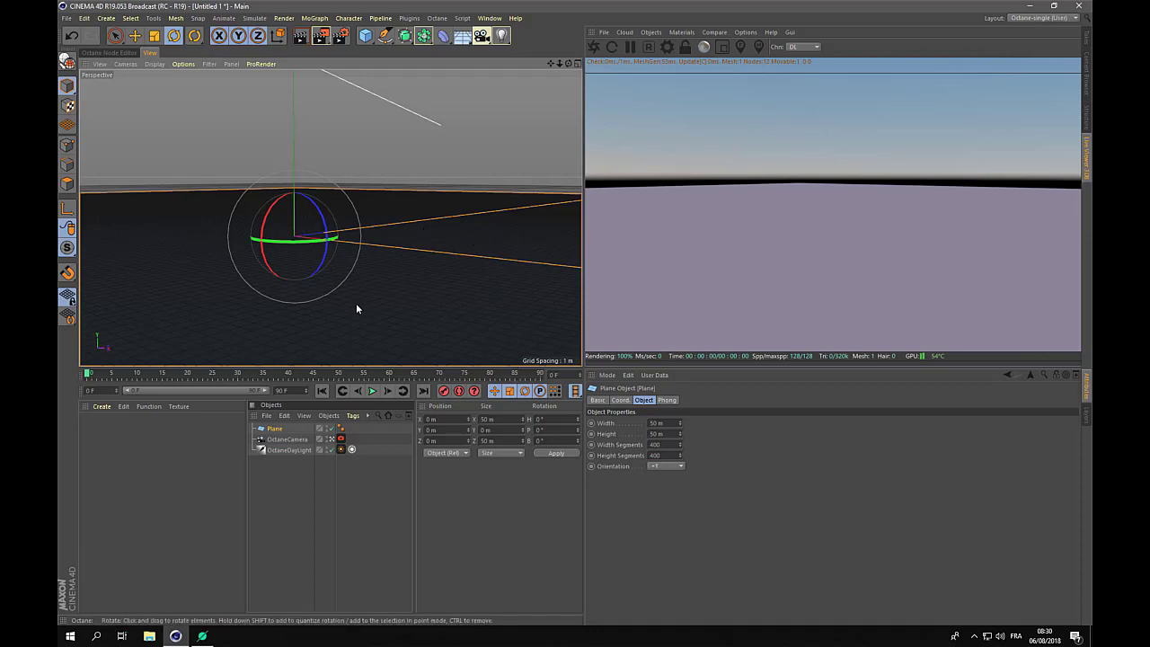
pyautogui.click(366, 35)
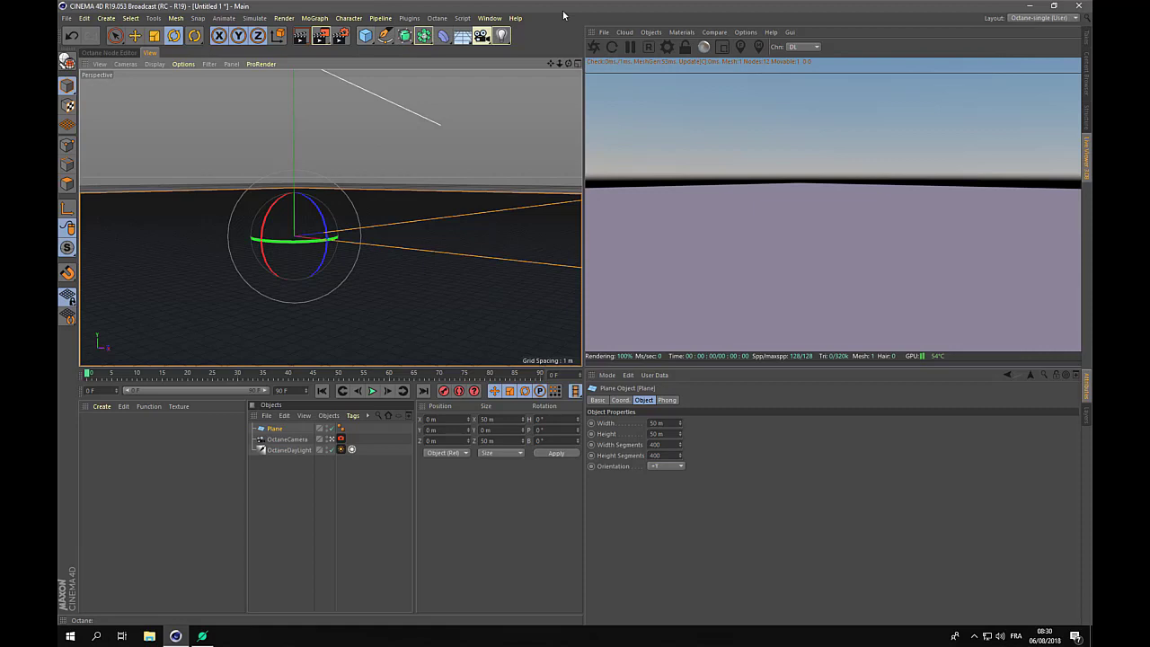
# In World Creator, inspect the snowy terrain from several angles and enable Custom Base Shape.
pyautogui.click(208, 636)
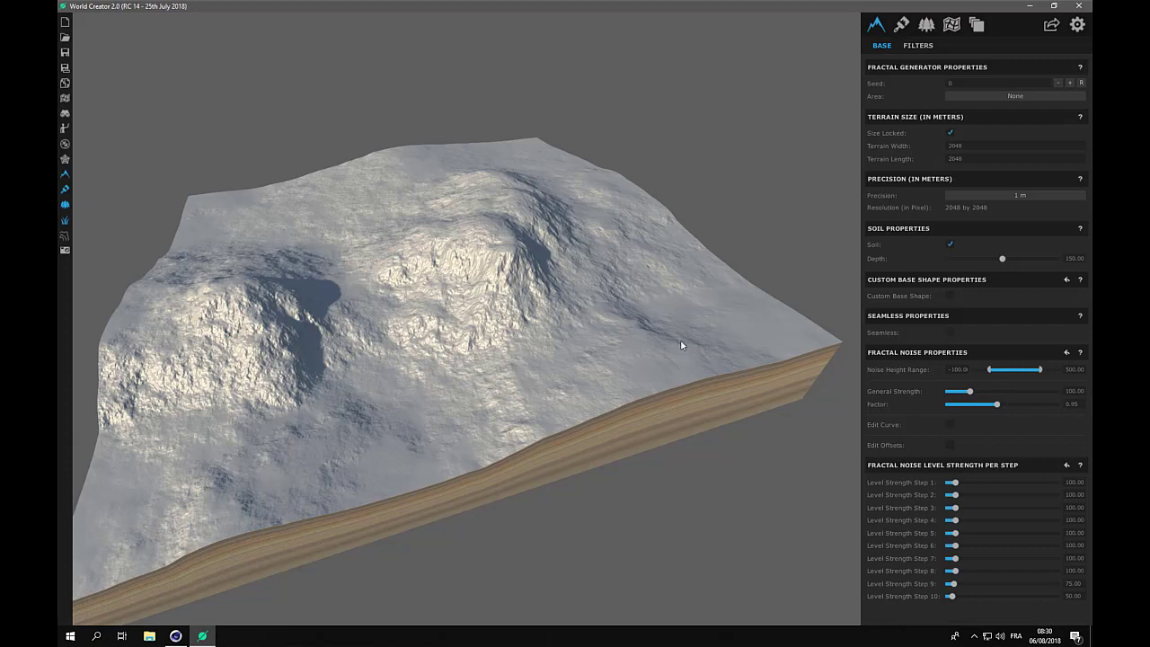
pyautogui.moveTo(649, 337)
pyautogui.mouseDown()
pyautogui.moveTo(632, 338)
pyautogui.moveTo(638, 351)
pyautogui.moveTo(650, 335)
pyautogui.mouseUp()
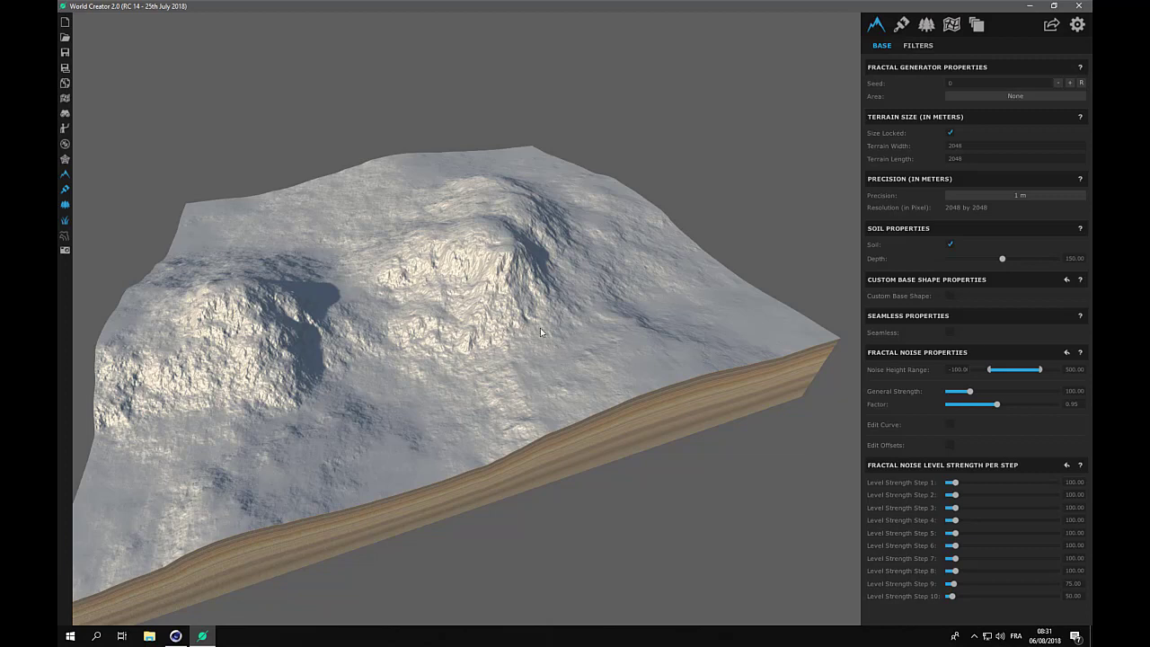
pyautogui.moveTo(549, 328); pyautogui.dragTo(515, 348, button='right')
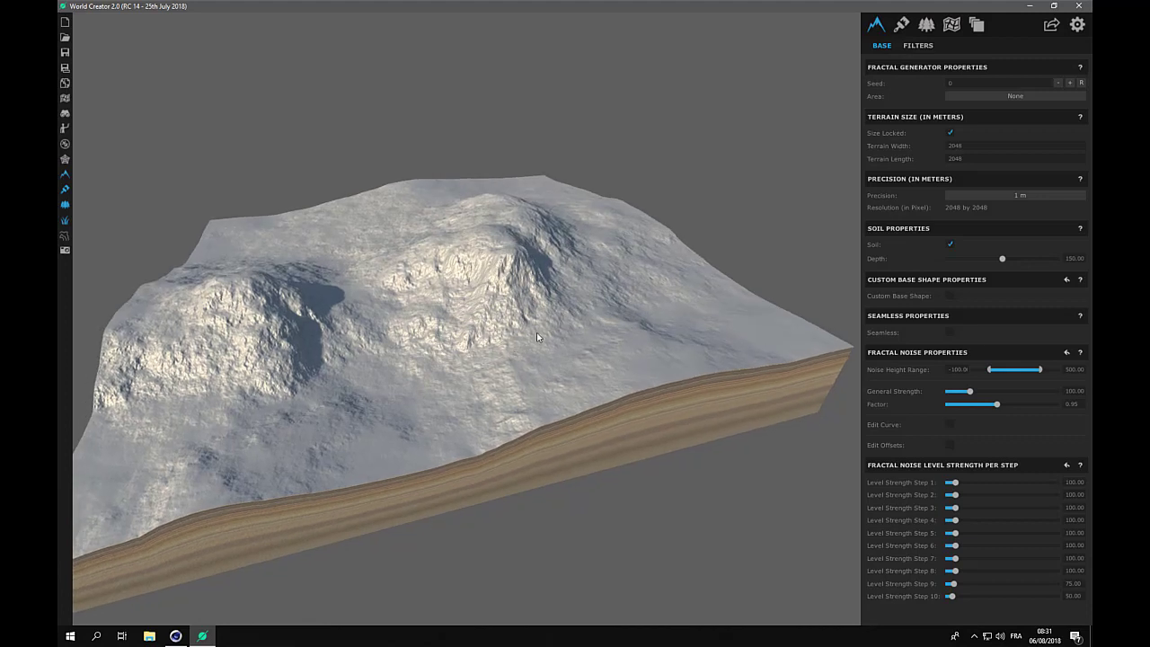
pyautogui.moveTo(561, 322); pyautogui.dragTo(591, 377, button='right')
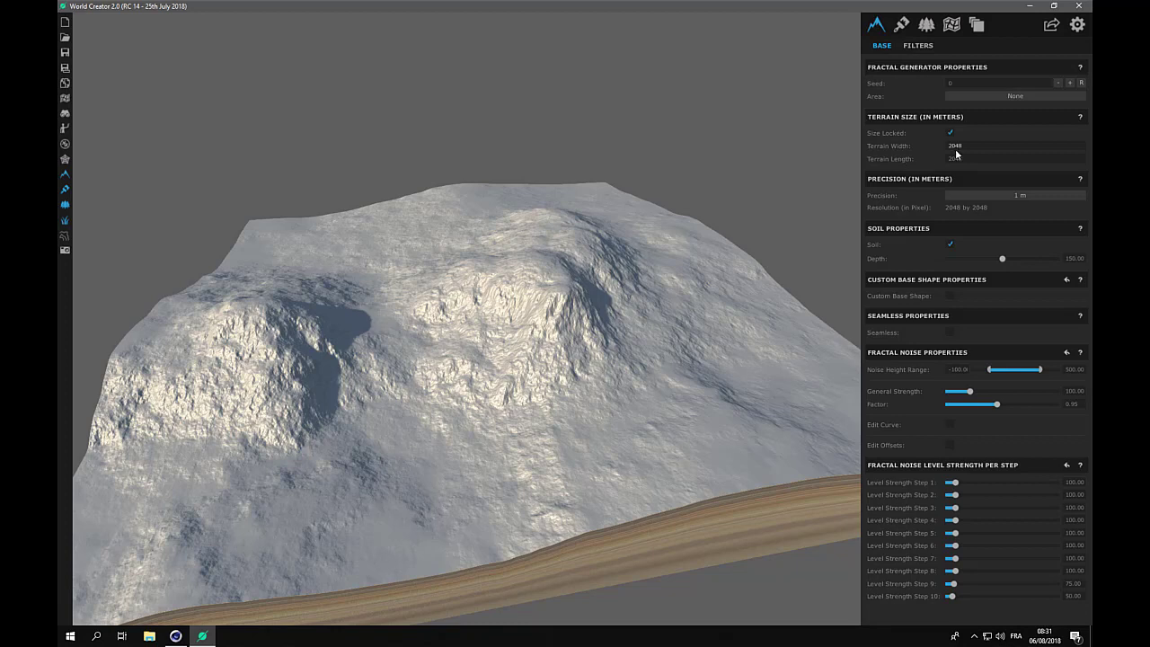
pyautogui.click(950, 296)
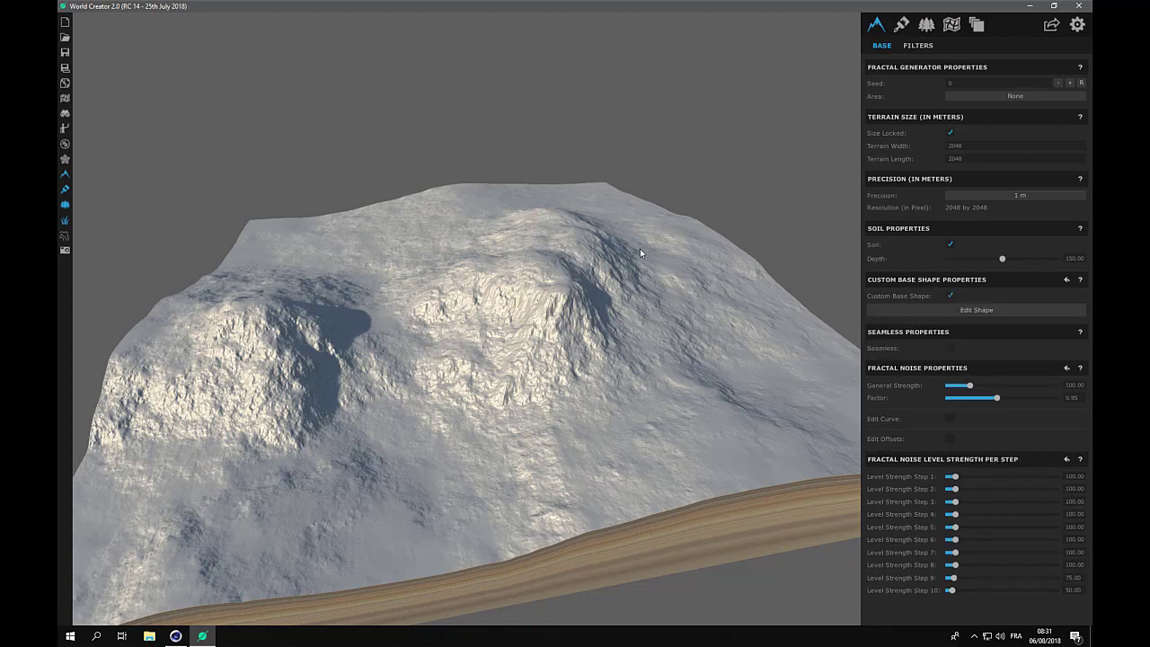
# In Edit Shape mode, raise the upper-left hill, the back ridge points and the right-side slope.
pyautogui.click(971, 310)
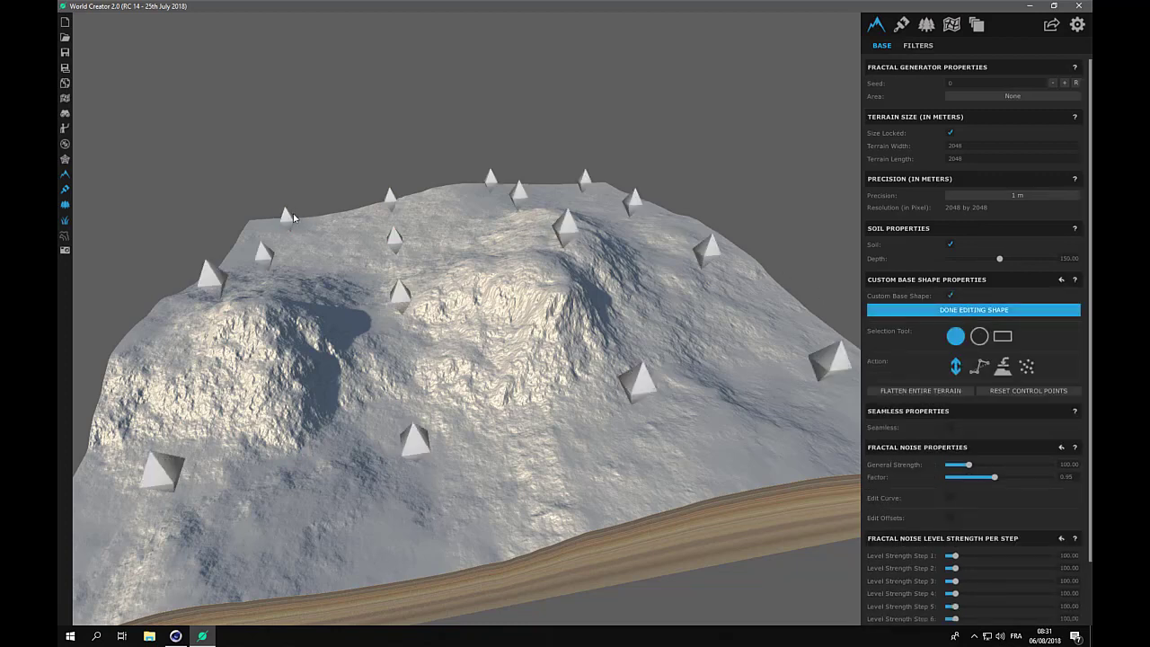
pyautogui.moveTo(288, 226); pyautogui.dragTo(276, 171)
pyautogui.moveTo(265, 252); pyautogui.dragTo(259, 228)
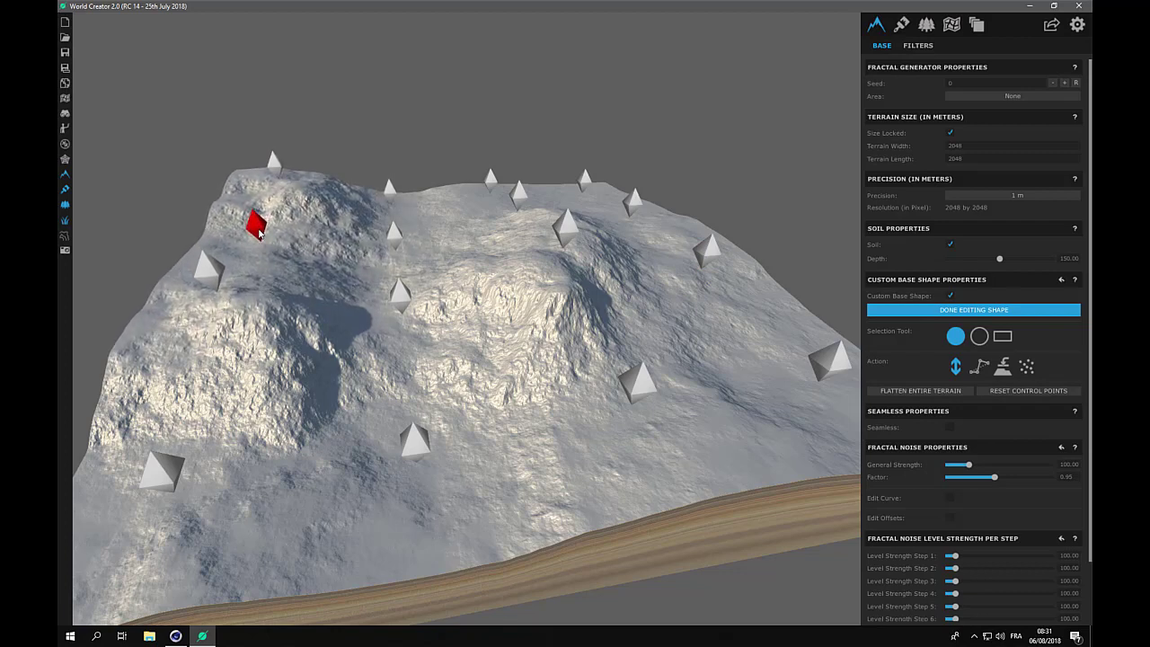
pyautogui.moveTo(386, 196); pyautogui.dragTo(386, 165)
pyautogui.moveTo(492, 183); pyautogui.dragTo(492, 175)
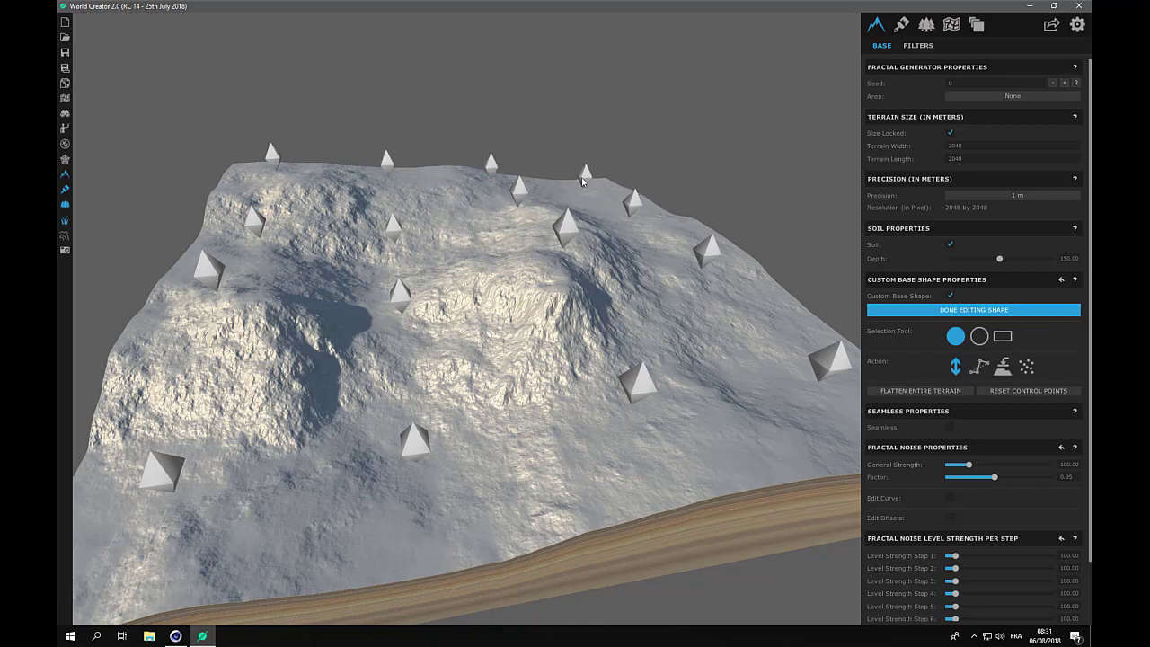
pyautogui.moveTo(589, 186); pyautogui.dragTo(592, 145)
pyautogui.moveTo(641, 204); pyautogui.dragTo(644, 183)
pyautogui.moveTo(520, 191); pyautogui.dragTo(490, 154)
pyautogui.moveTo(730, 269); pyautogui.dragTo(732, 255)
pyautogui.moveTo(836, 357); pyautogui.dragTo(837, 340)
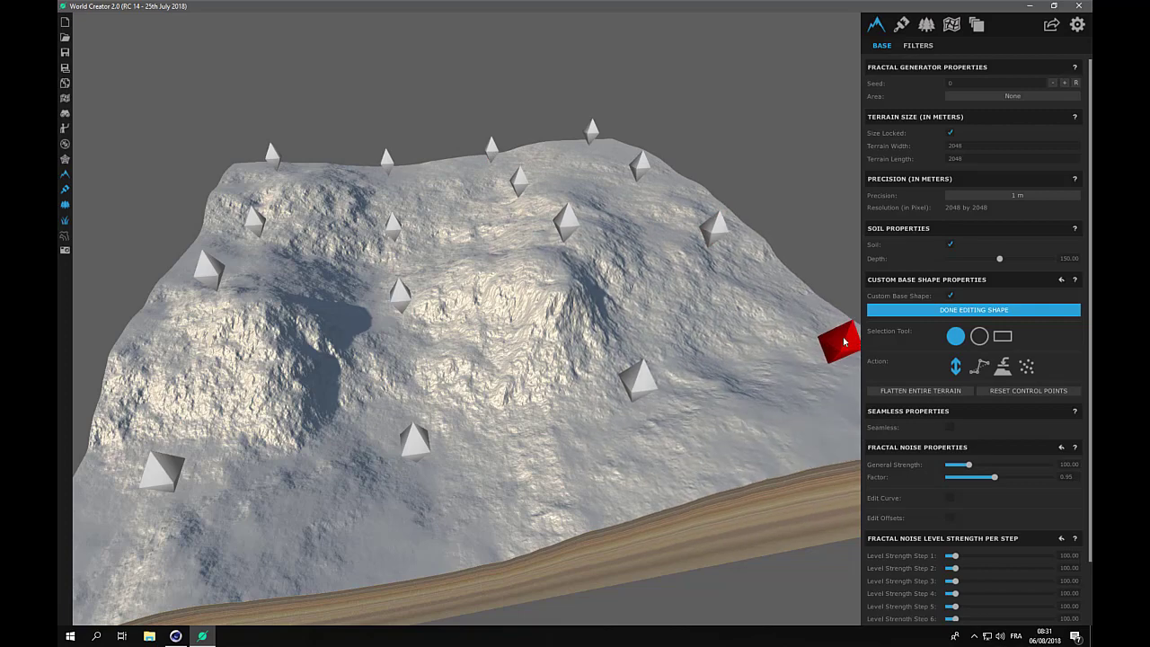
# Fine-tune the ridge, lower-left and right-edge points, then finish editing the shape.
pyautogui.moveTo(569, 232); pyautogui.dragTo(567, 271)
pyautogui.moveTo(161, 471); pyautogui.dragTo(153, 457)
pyautogui.moveTo(409, 454); pyautogui.dragTo(409, 450)
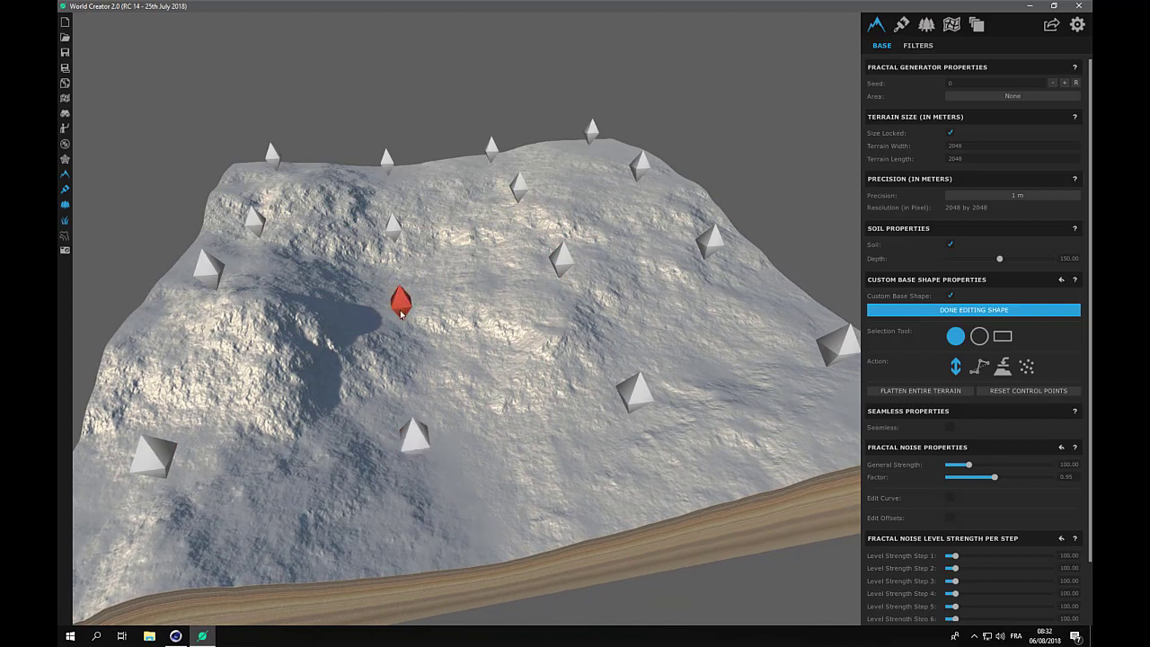
pyautogui.moveTo(249, 228); pyautogui.dragTo(251, 237)
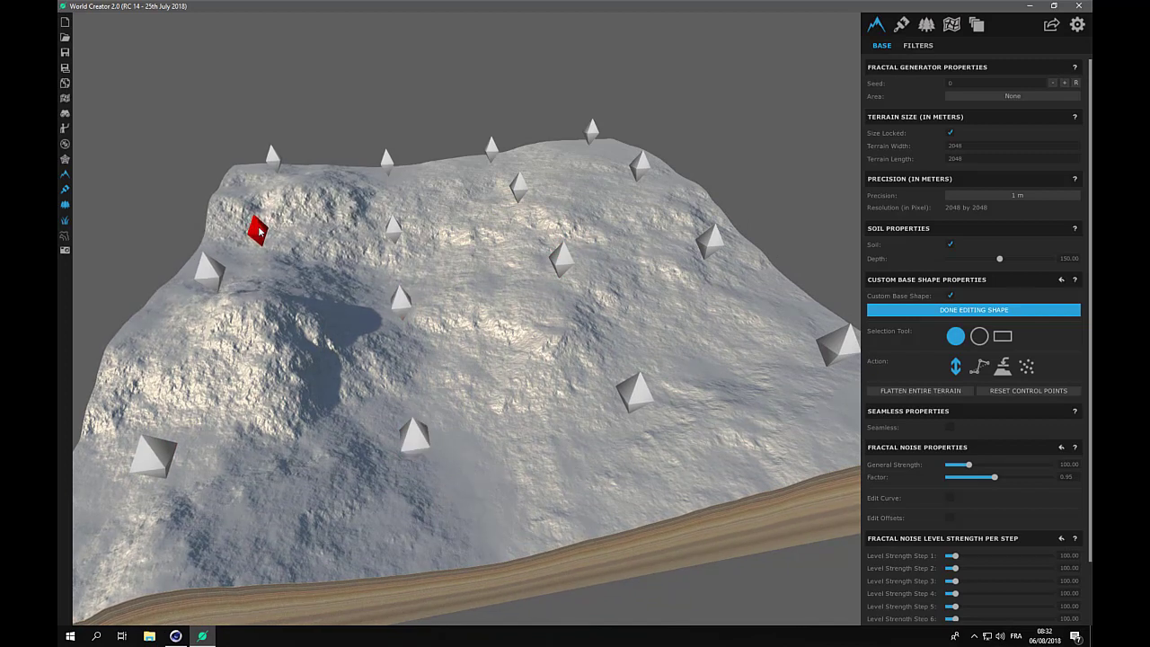
pyautogui.moveTo(562, 259); pyautogui.dragTo(559, 273)
pyautogui.moveTo(835, 342); pyautogui.dragTo(839, 337)
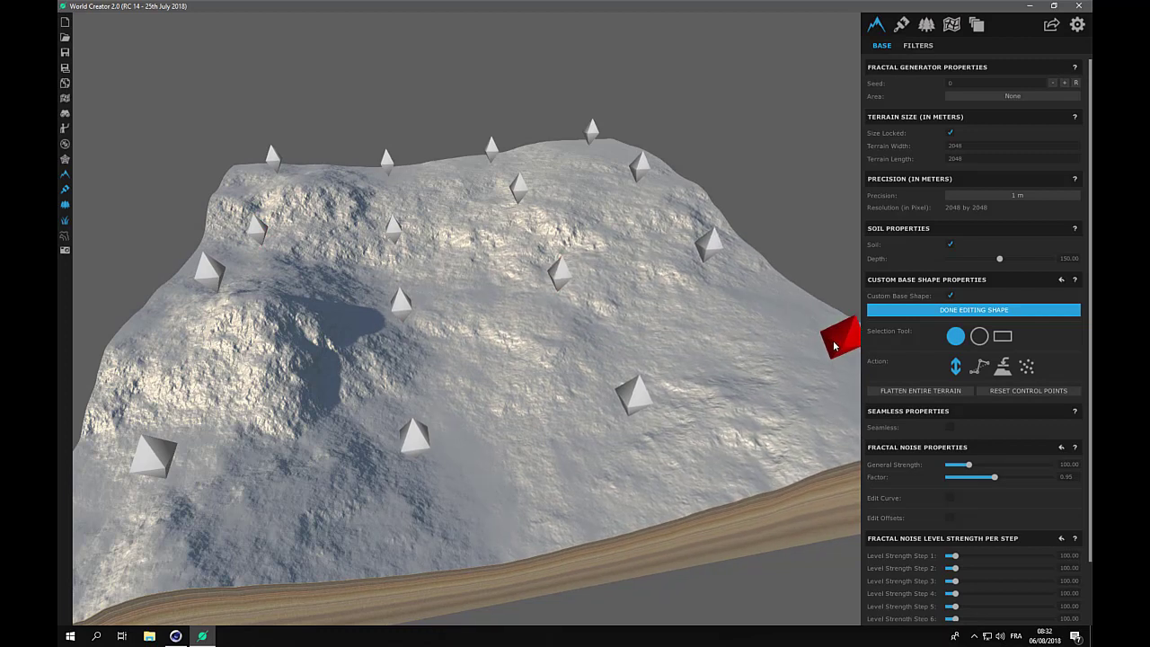
pyautogui.moveTo(721, 252); pyautogui.dragTo(727, 234)
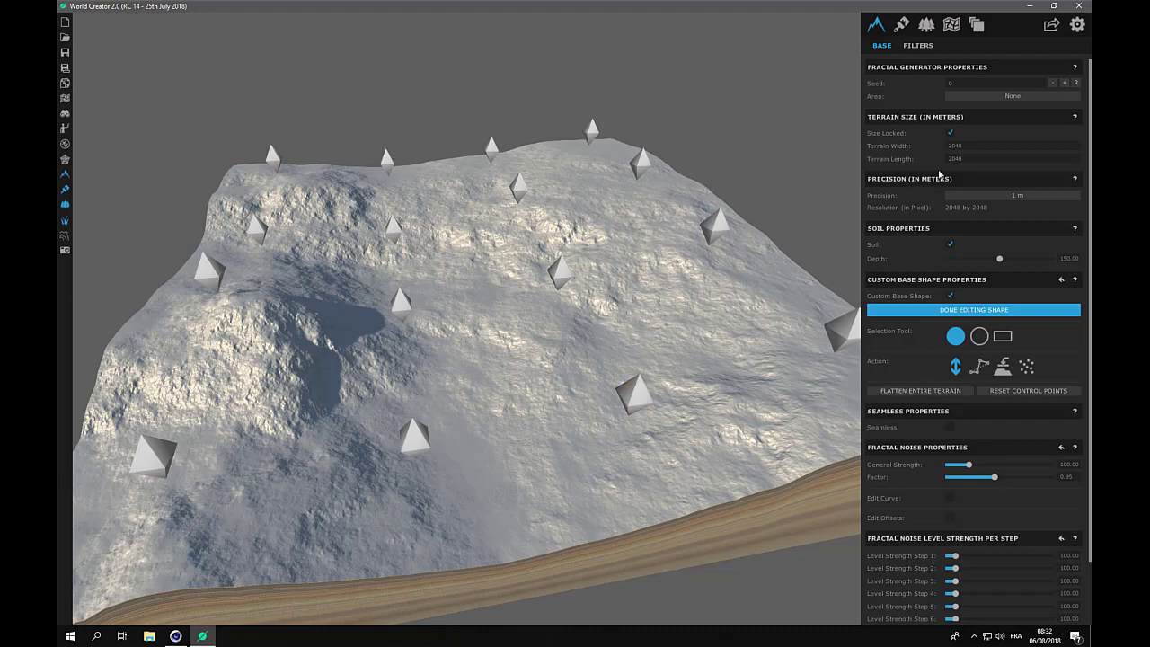
pyautogui.click(1000, 308)
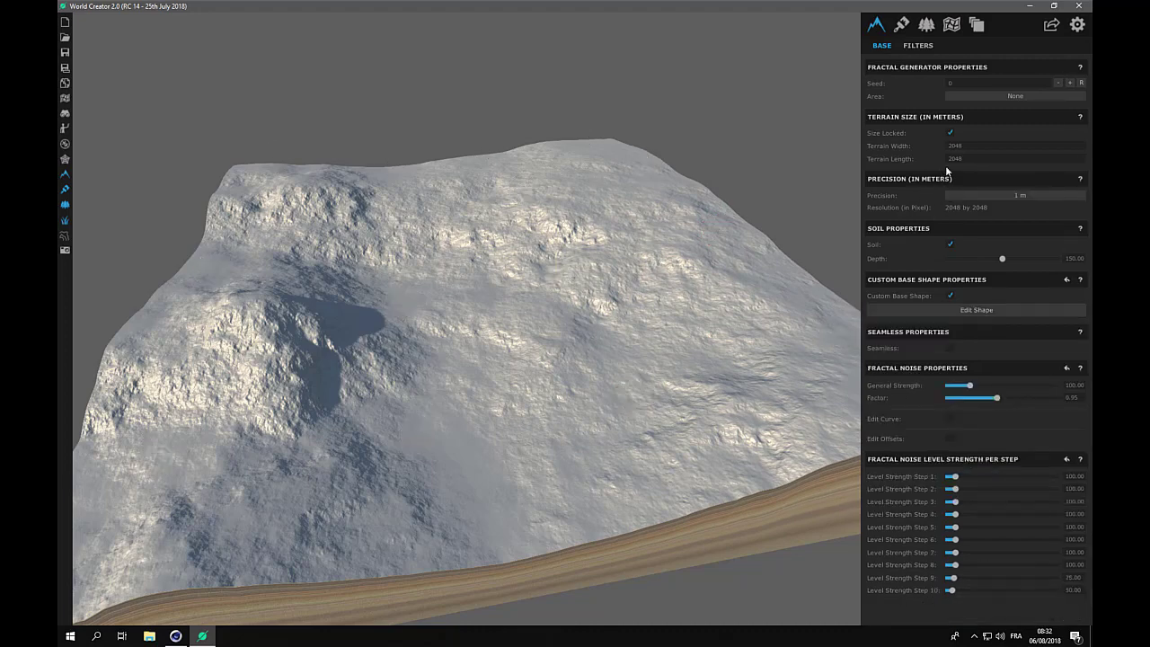